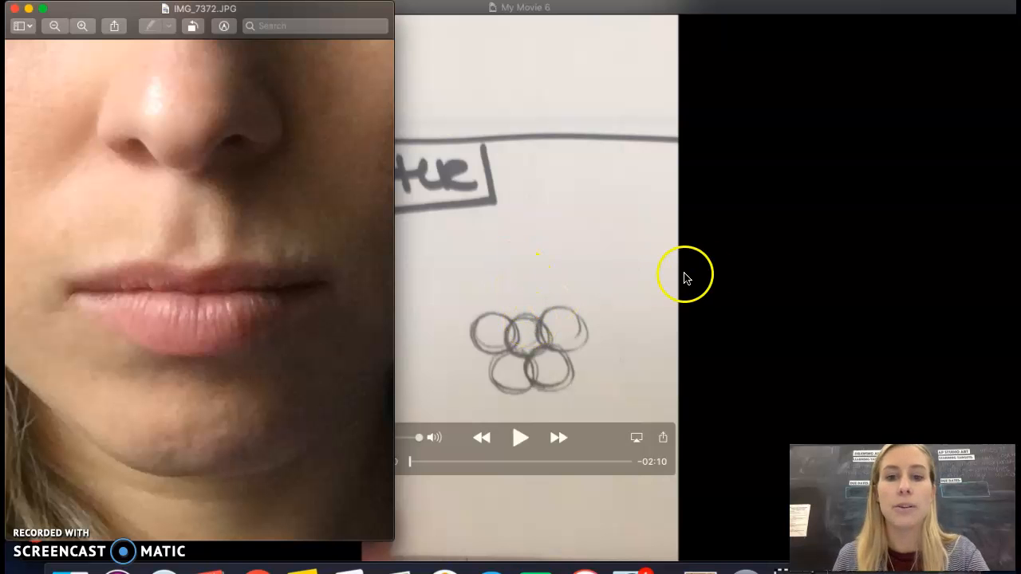
Resume the lesson and let it run until the long horizontal mouth line is drawn.
key("space")
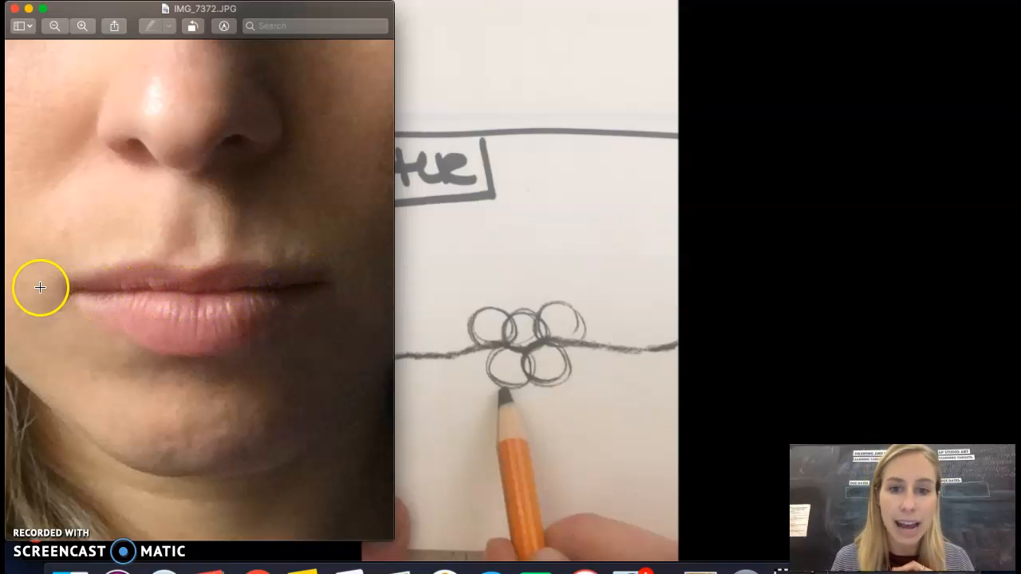
Return to the lesson video and play it through the lip-outlining stage.
left_click(547, 319)
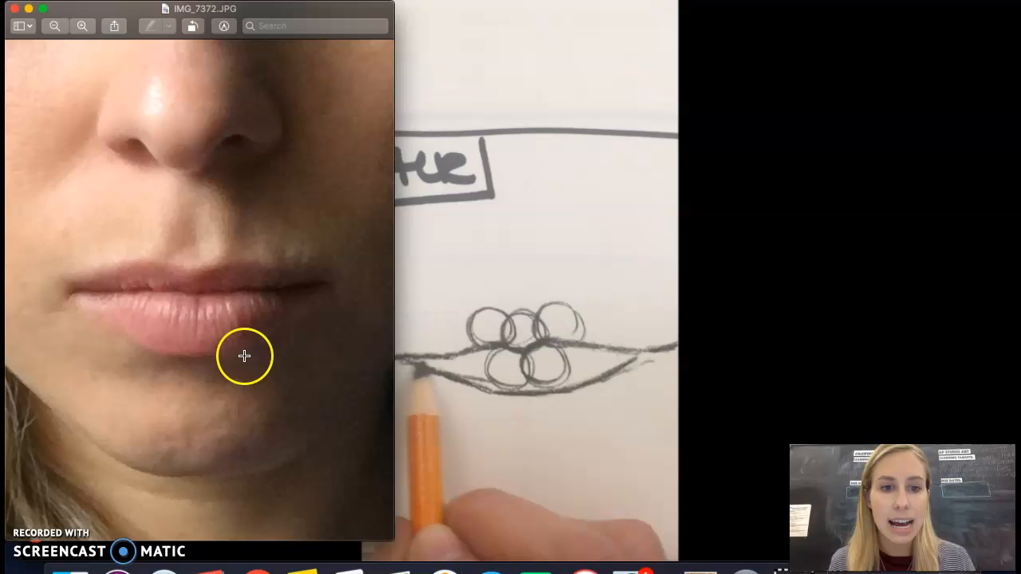
mouse_move(618, 363)
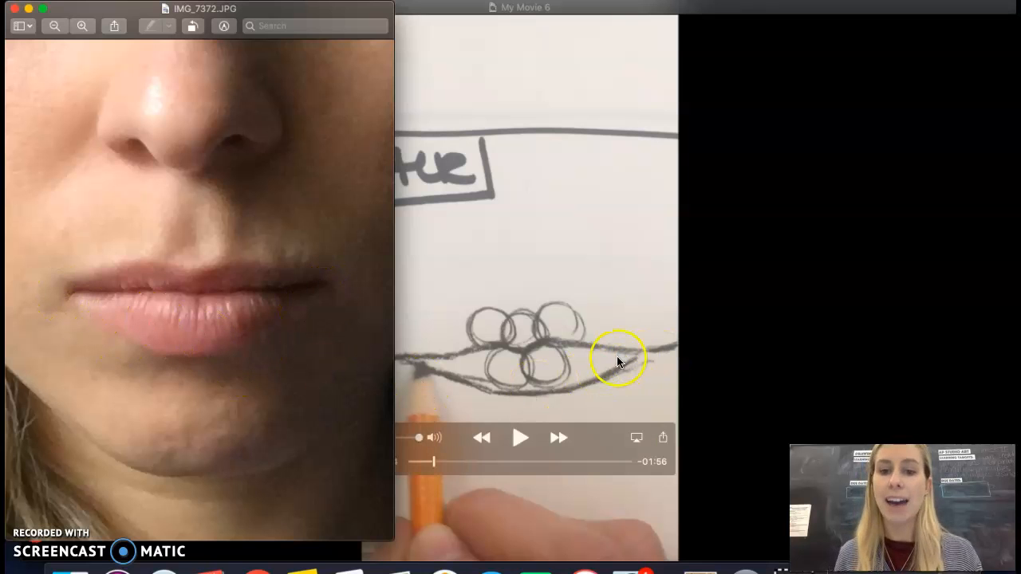
key("space")
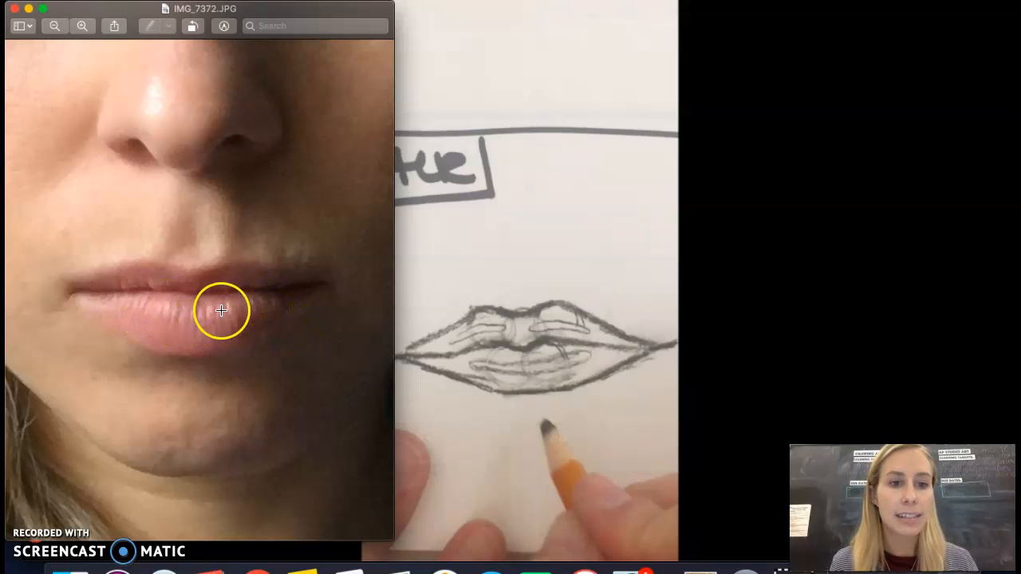
Compare the reference lip photo with the video while the shading strokes fill both lips.
left_click(247, 278)
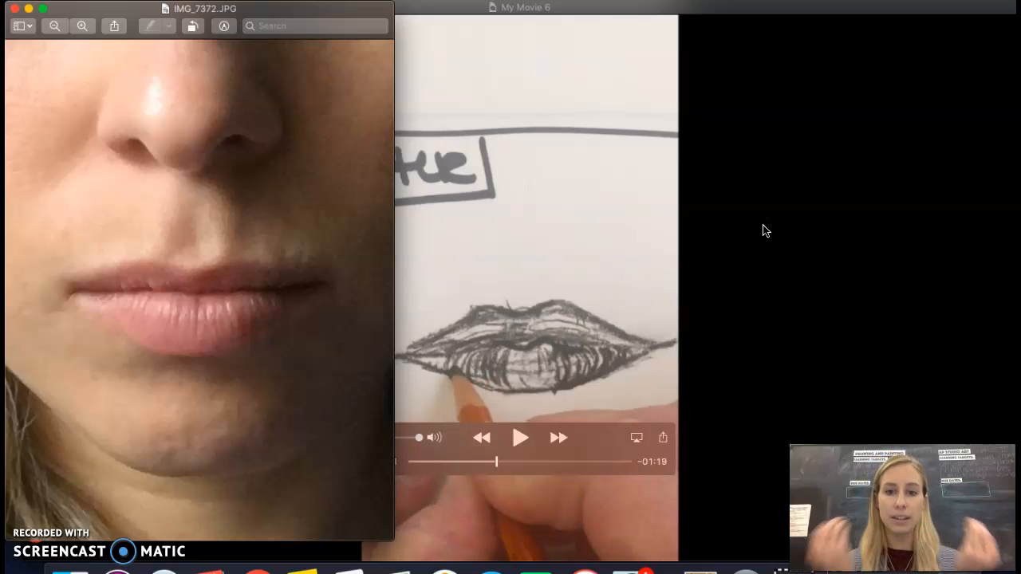
left_click(290, 342)
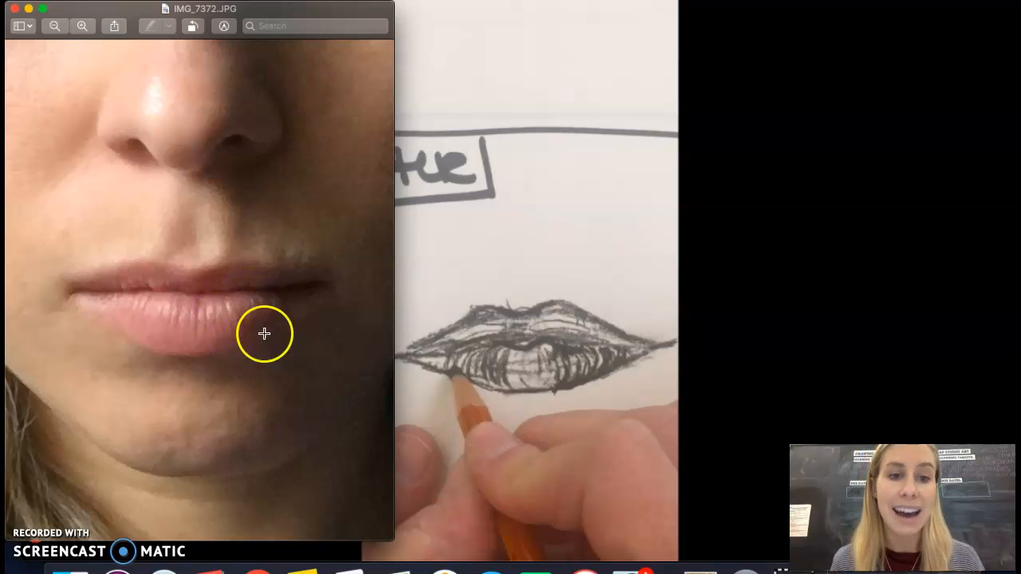
left_click(640, 285)
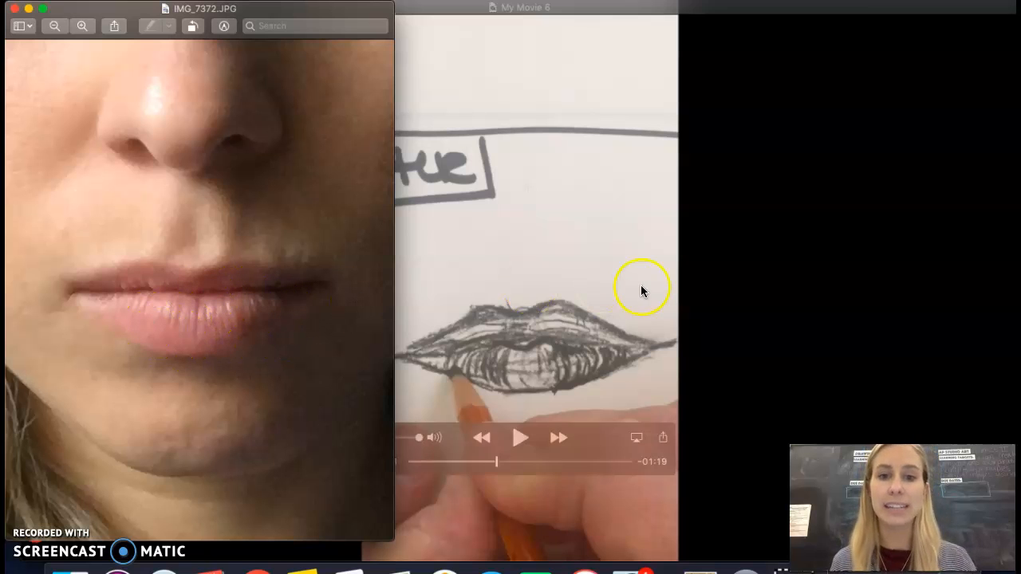
Alternate between the reference photo and the lesson as shading begins above the upper lip.
left_click(812, 271)
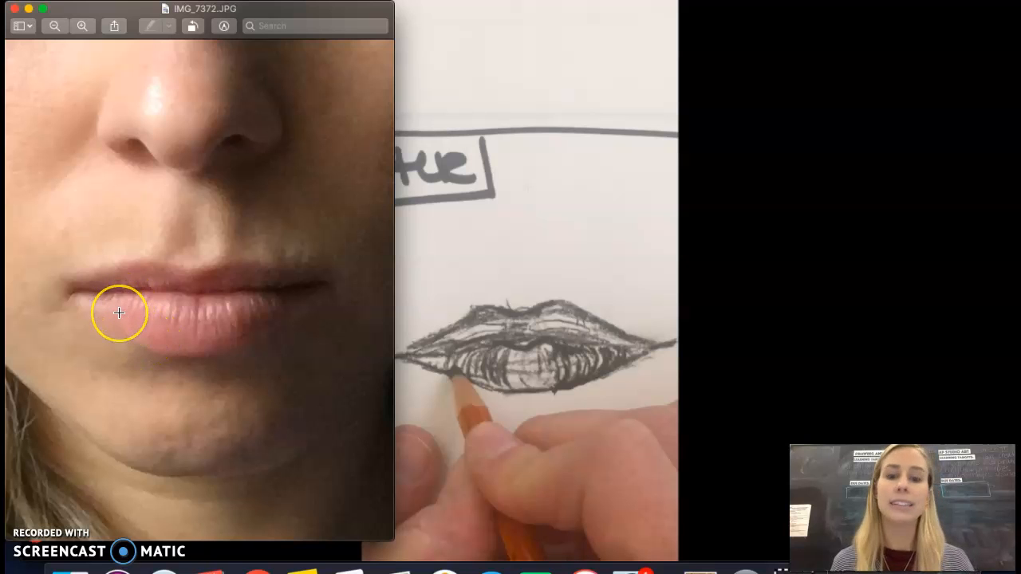
left_click(710, 197)
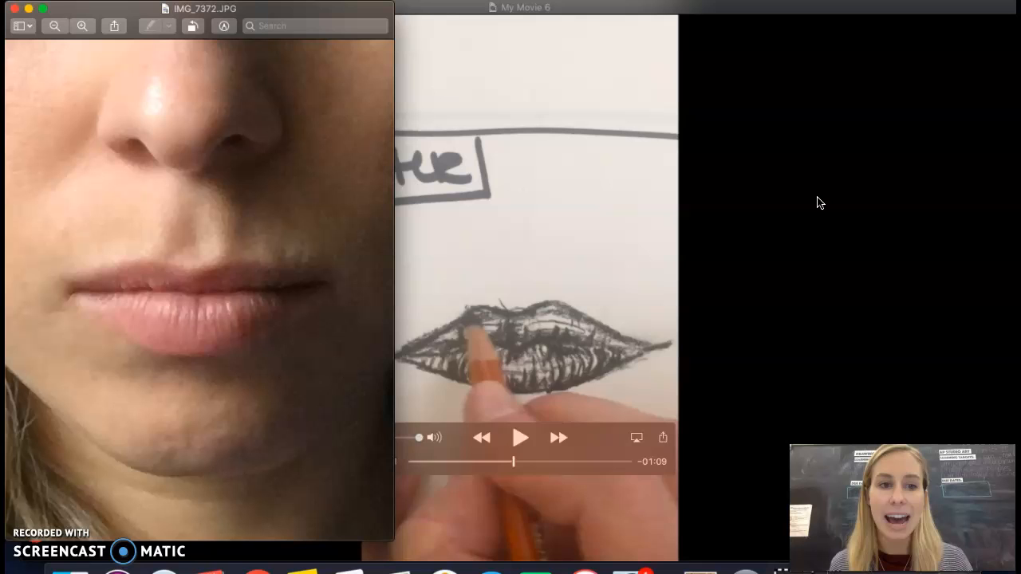
left_click(208, 277)
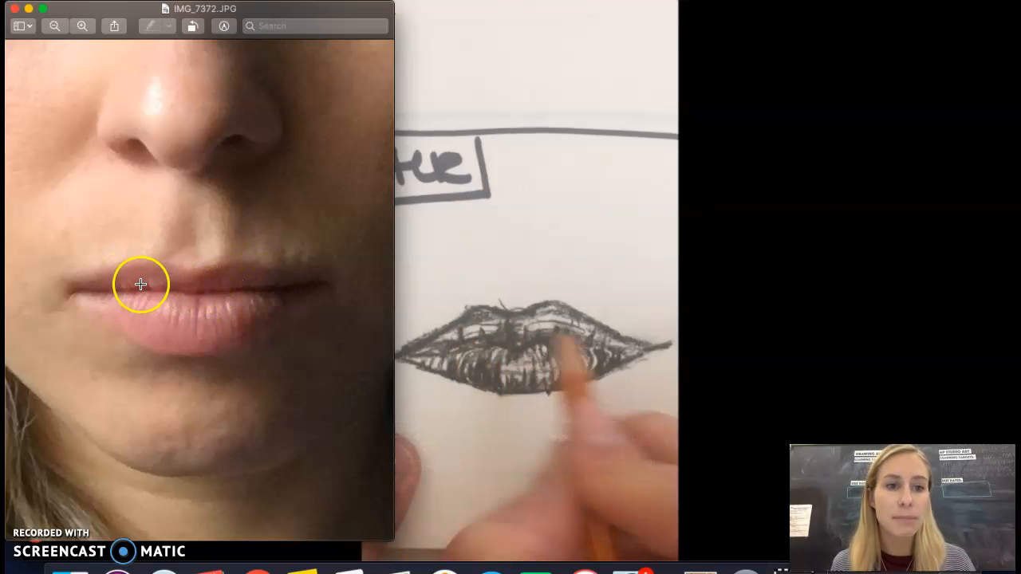
left_click(645, 247)
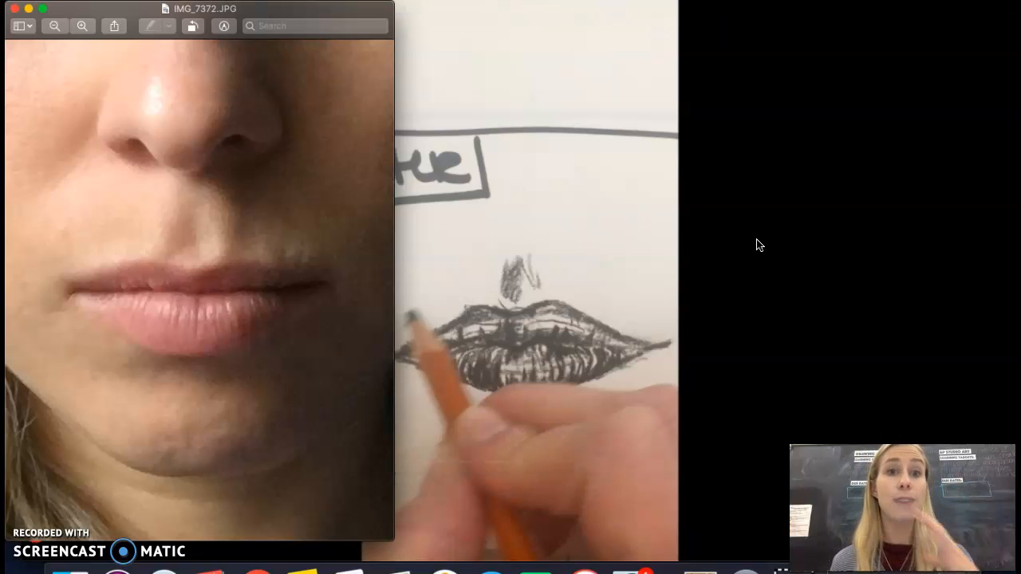
Briefly pause, then resume the lesson and let the blending stage play out.
key("space")
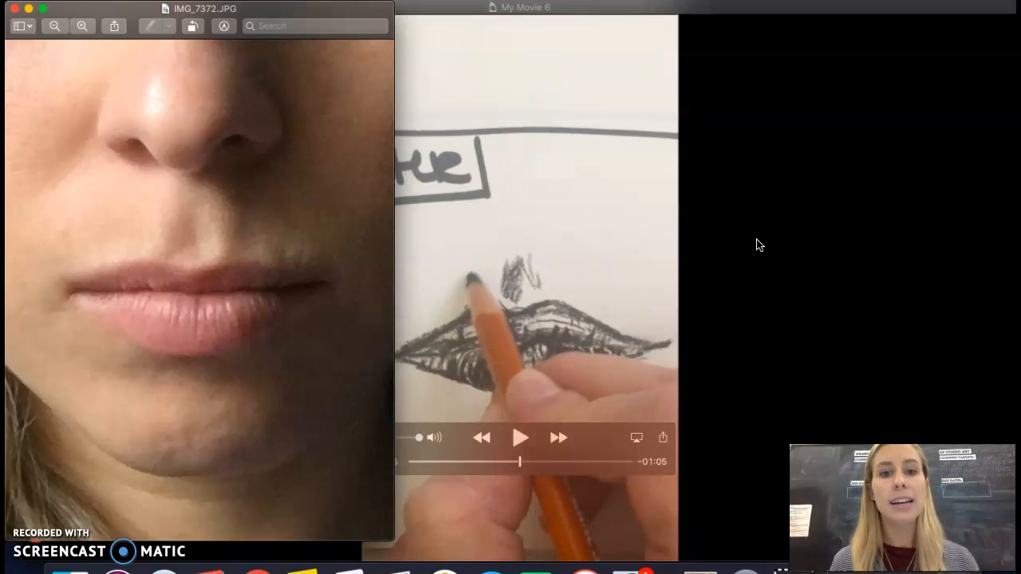
key("space")
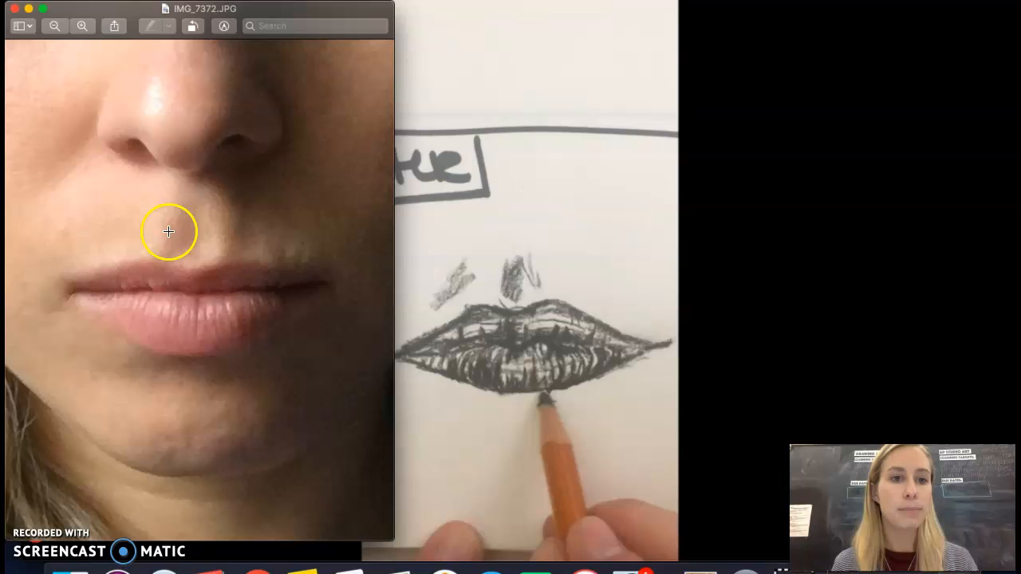
left_click(829, 249)
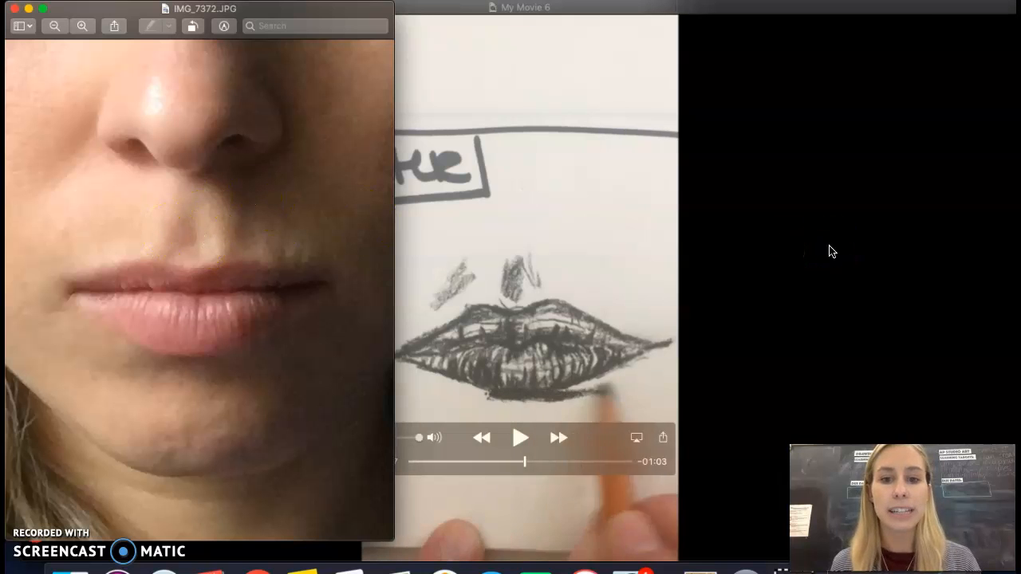